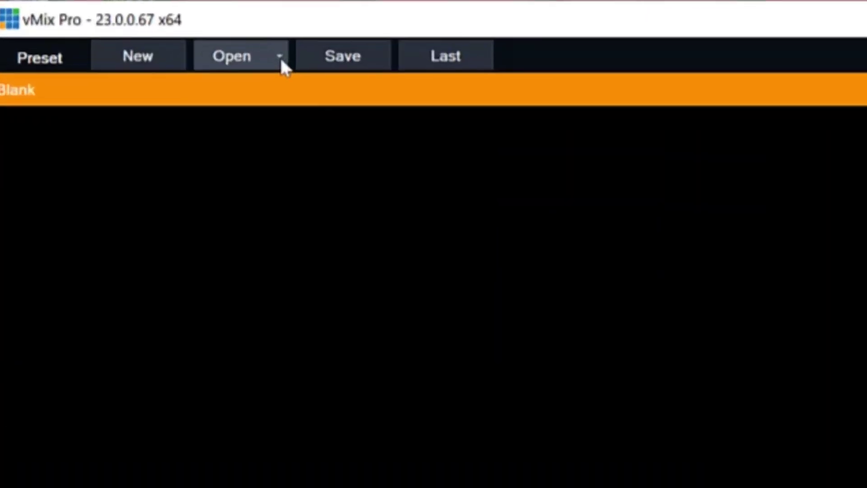
# Show the saved .vmix preset list, including the Restream 2021 and MultiCorder presets.
pyautogui.click(281, 60)
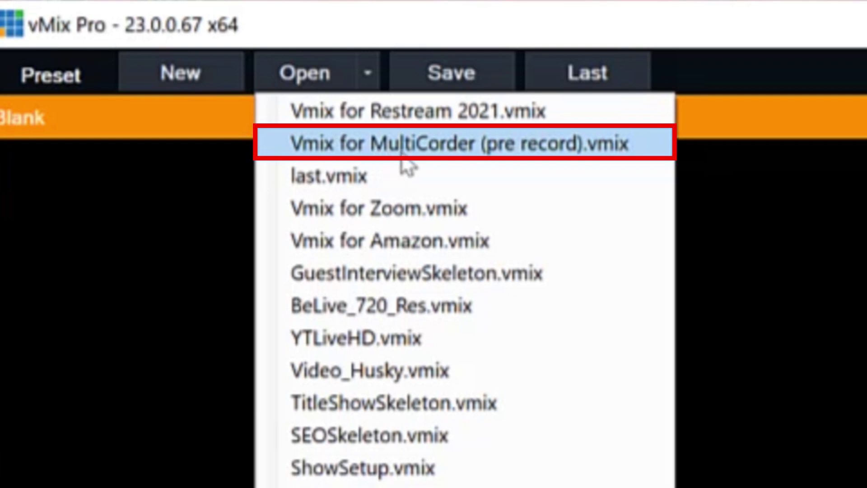
# Dismiss the preset dropdown to return to the main mixer with its two Blank inputs.
pyautogui.click(510, 148)
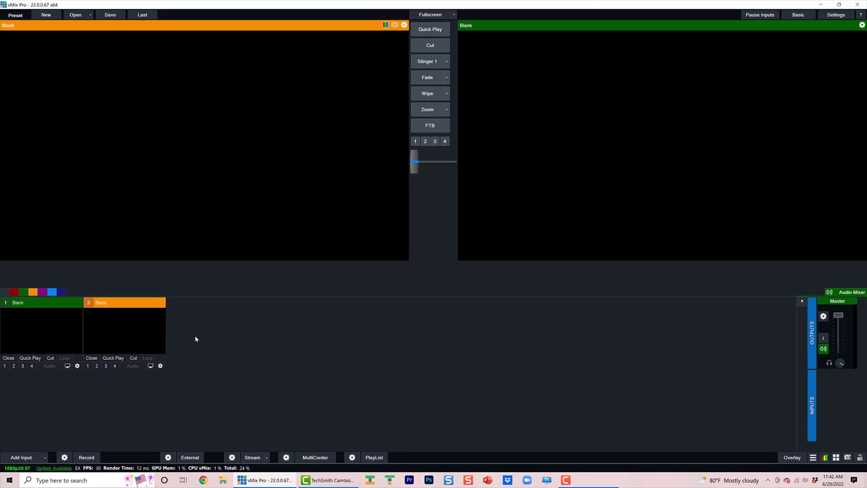
# Create a new blank preset in HD 1080 29.97p (1920x1080, 29.97 fps) format.
pyautogui.click(55, 15)
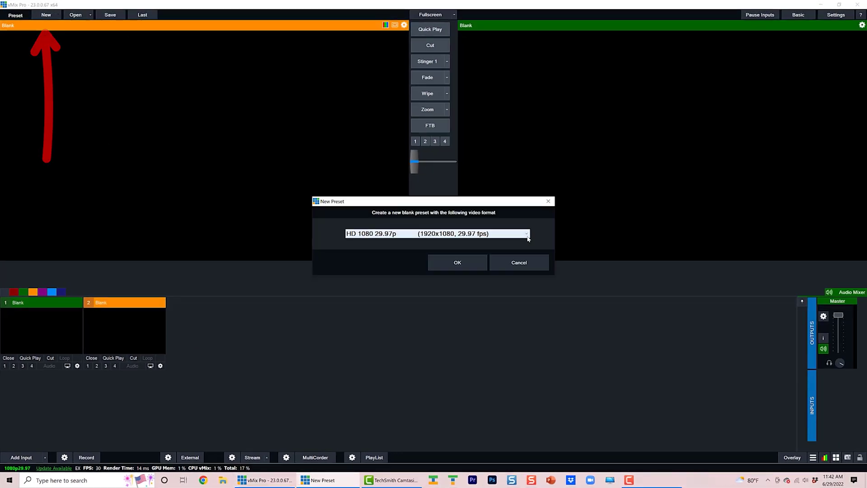
pyautogui.click(527, 235)
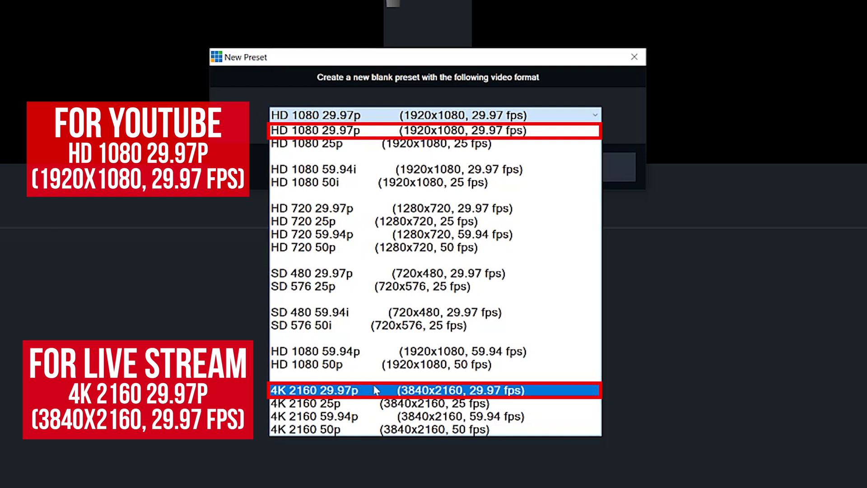
pyautogui.click(376, 130)
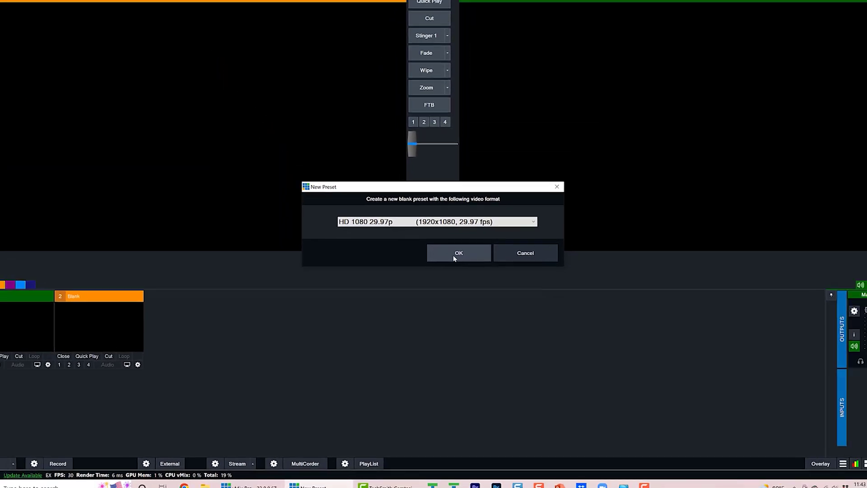
pyautogui.click(456, 257)
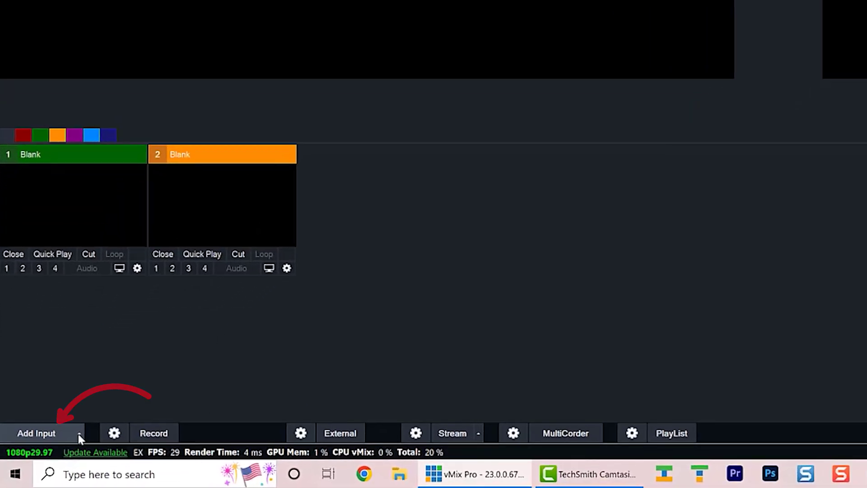
# Add a Camera input and select Pro Capture Quad HDMI 00-3 as its device.
pyautogui.click(79, 434)
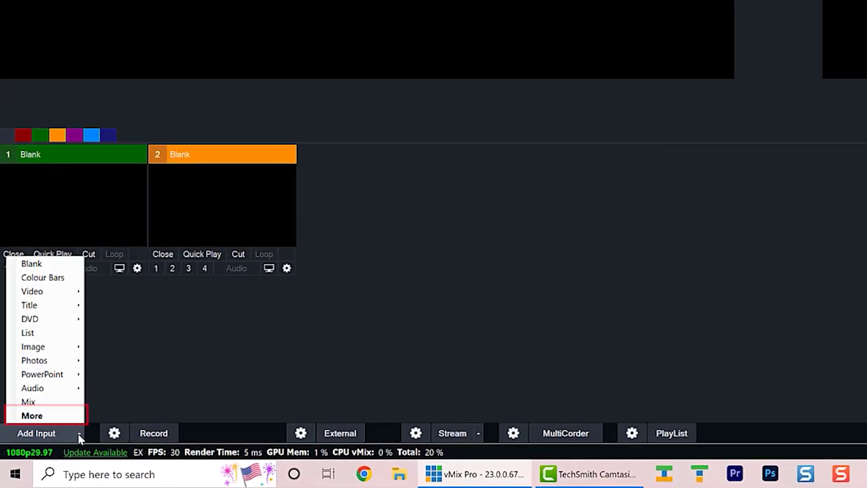
pyautogui.click(30, 413)
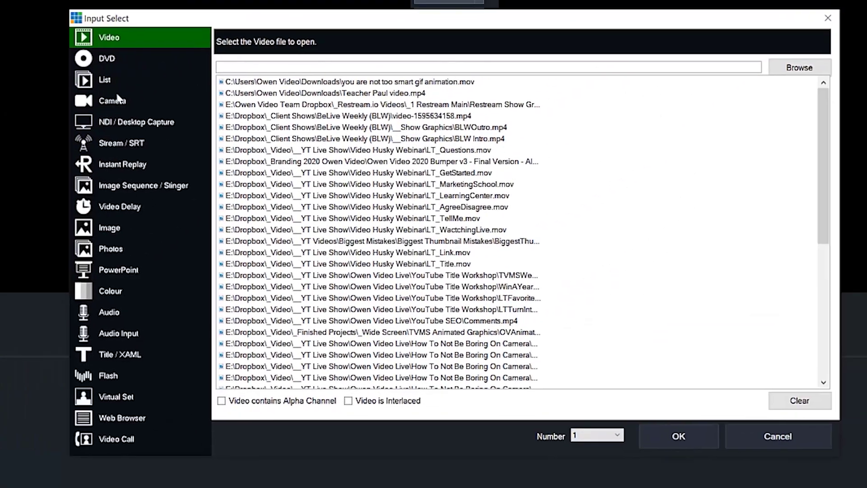
pyautogui.click(259, 15)
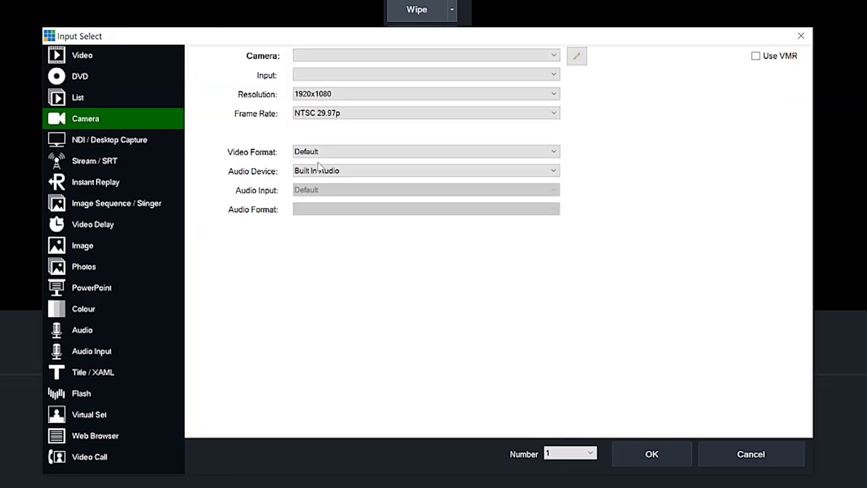
pyautogui.click(555, 59)
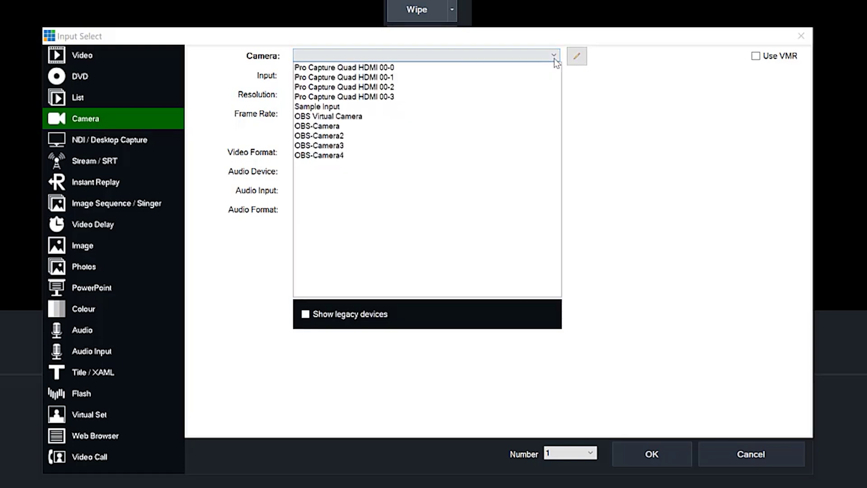
pyautogui.click(383, 97)
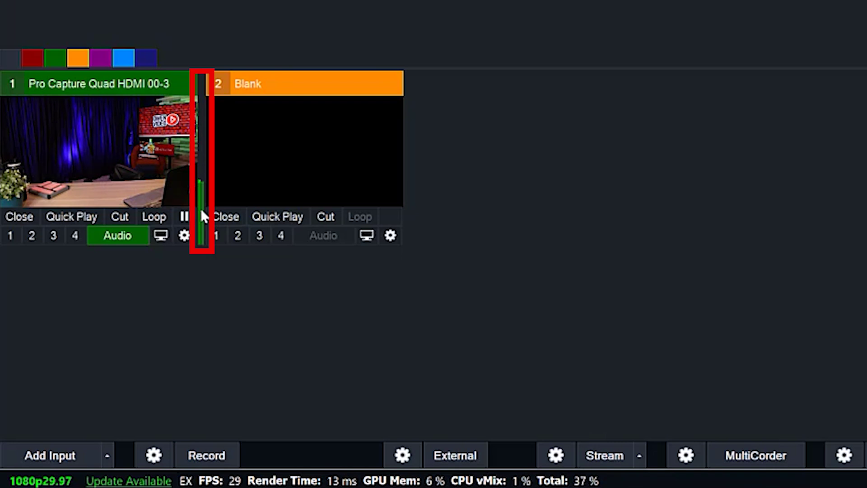
# Toggle input 1's Audio off and back on so the camera feeds the mixer.
pyautogui.click(140, 237)
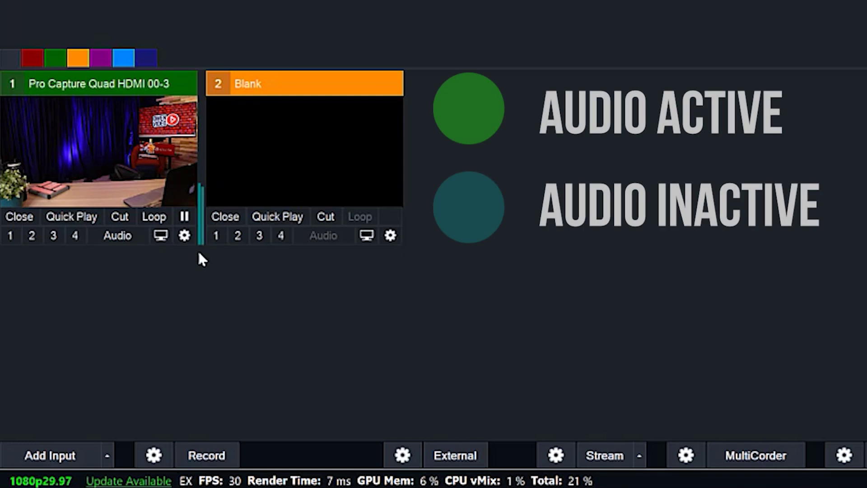
pyautogui.click(117, 237)
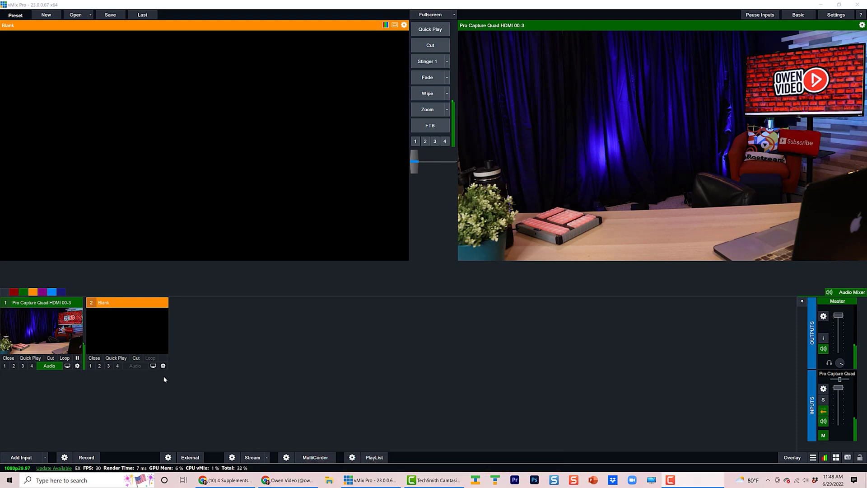
# Add a Local Desktop Capture of Display2 as the second input.
pyautogui.click(37, 457)
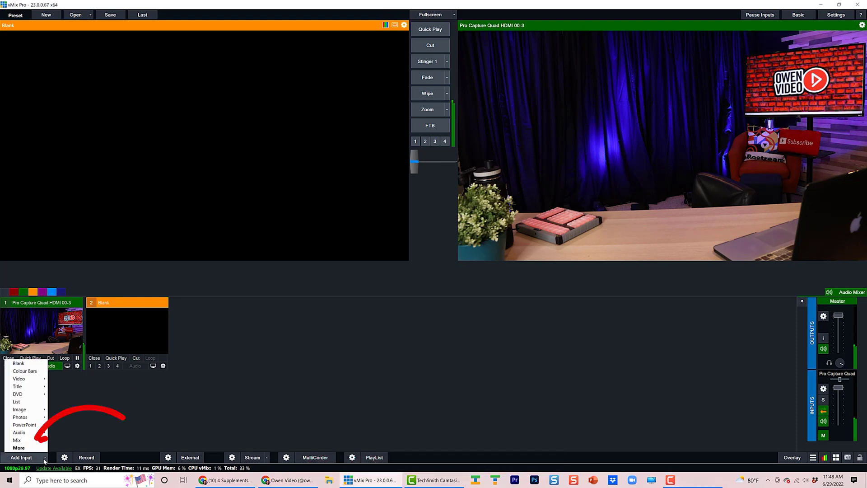
pyautogui.click(32, 450)
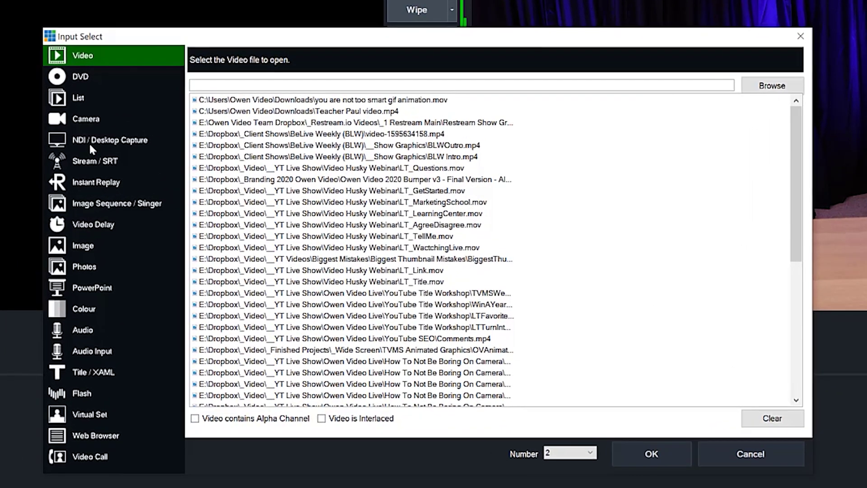
pyautogui.click(91, 144)
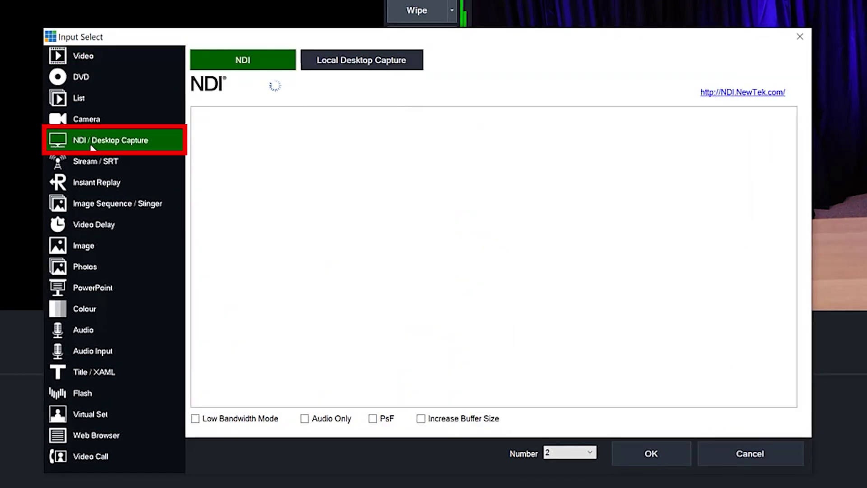
pyautogui.click(374, 64)
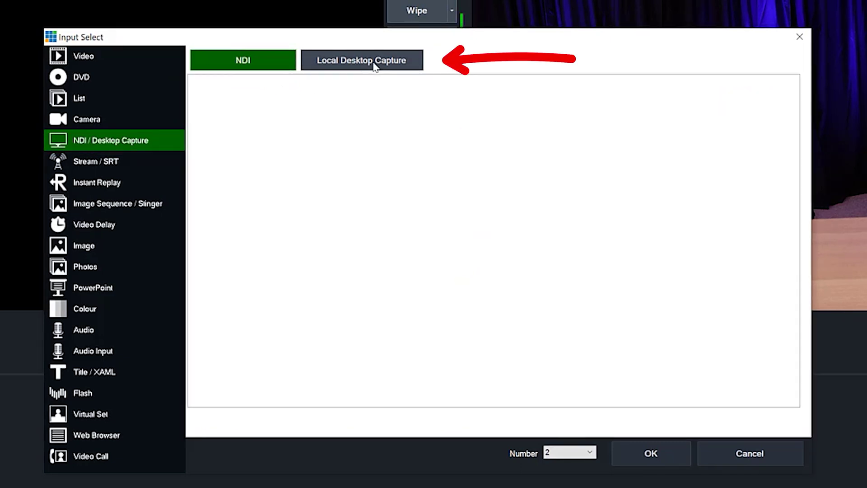
pyautogui.click(374, 65)
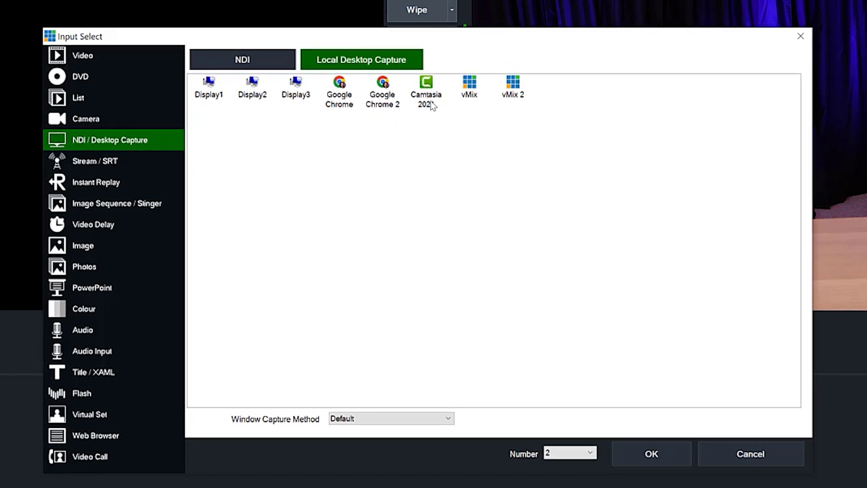
pyautogui.click(252, 83)
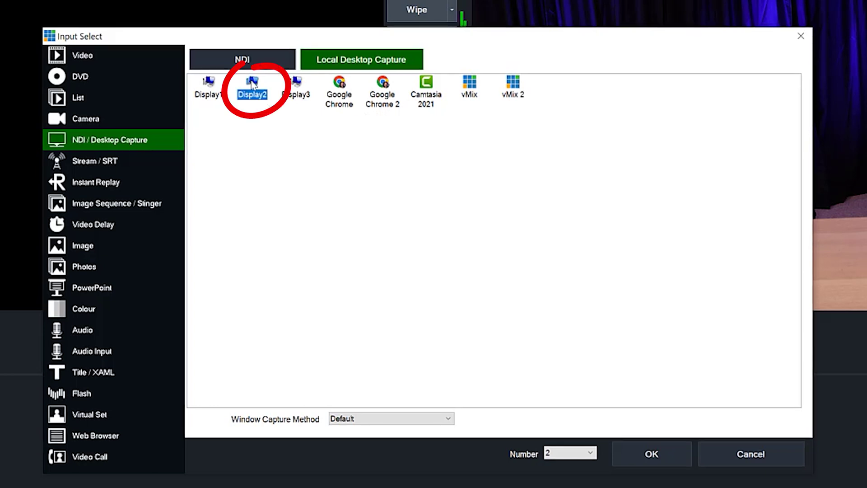
pyautogui.click(652, 456)
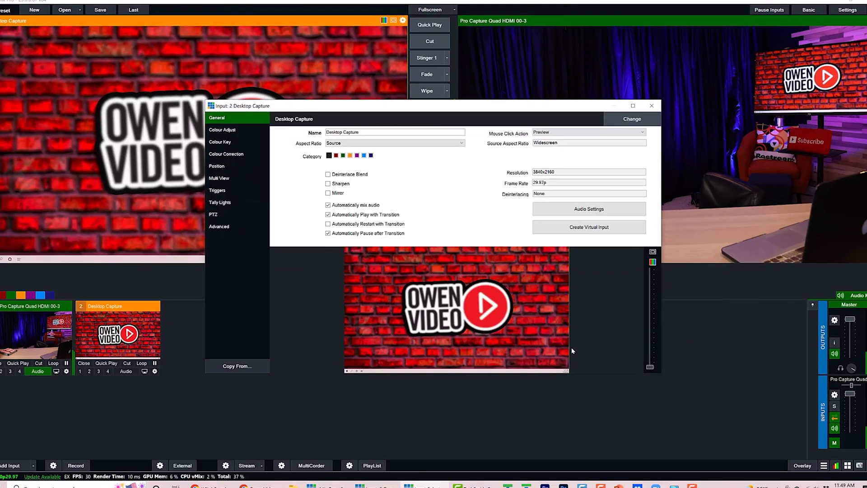
pyautogui.click(192, 398)
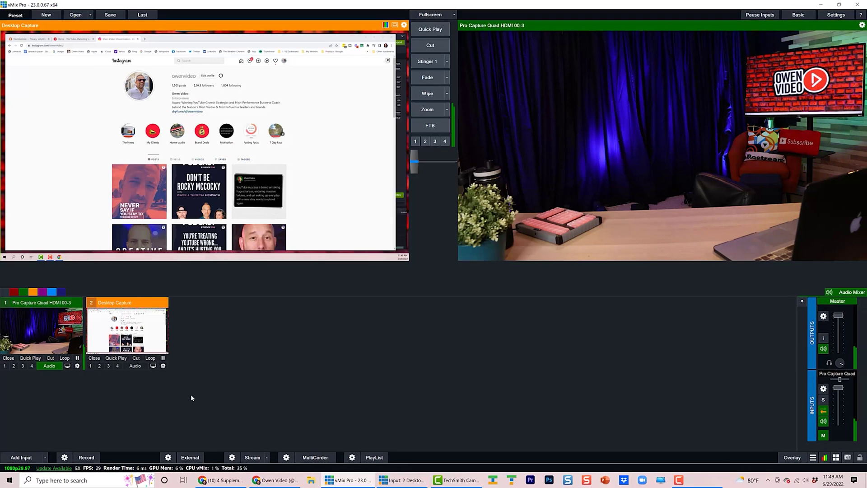
pyautogui.click(33, 39)
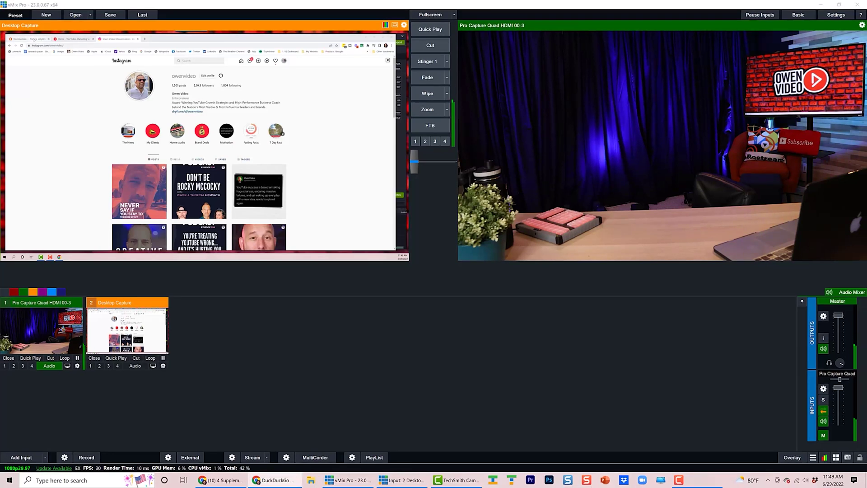
pyautogui.click(66, 39)
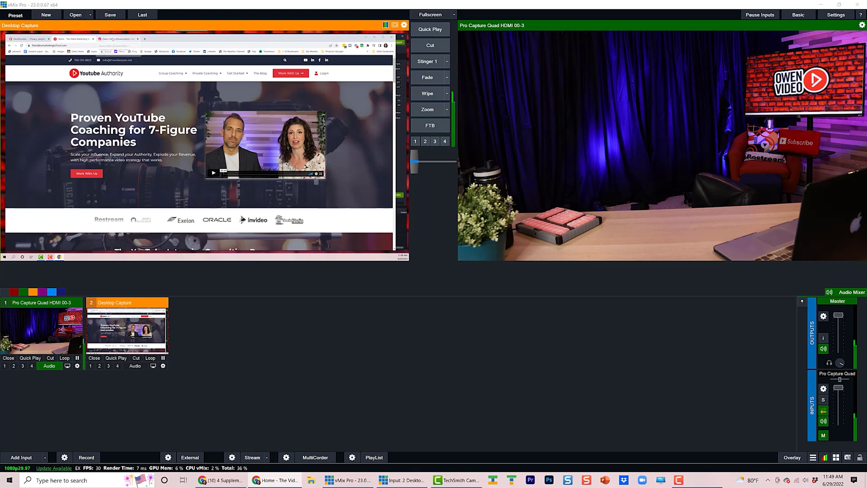
pyautogui.click(113, 39)
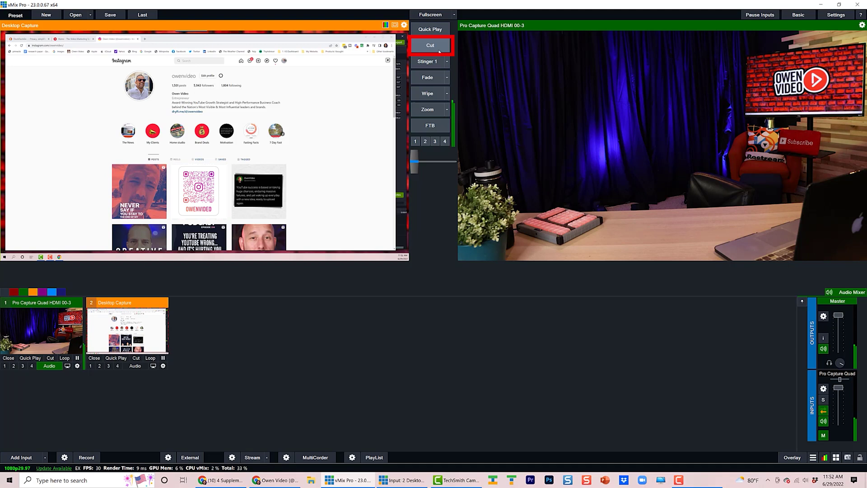
# Cut Desktop Capture live and back, leaving the camera on Output.
pyautogui.click(439, 51)
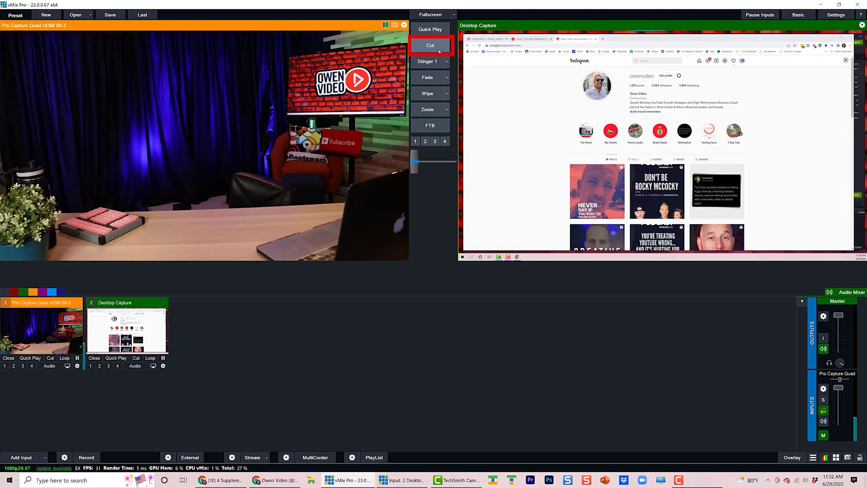
pyautogui.click(440, 51)
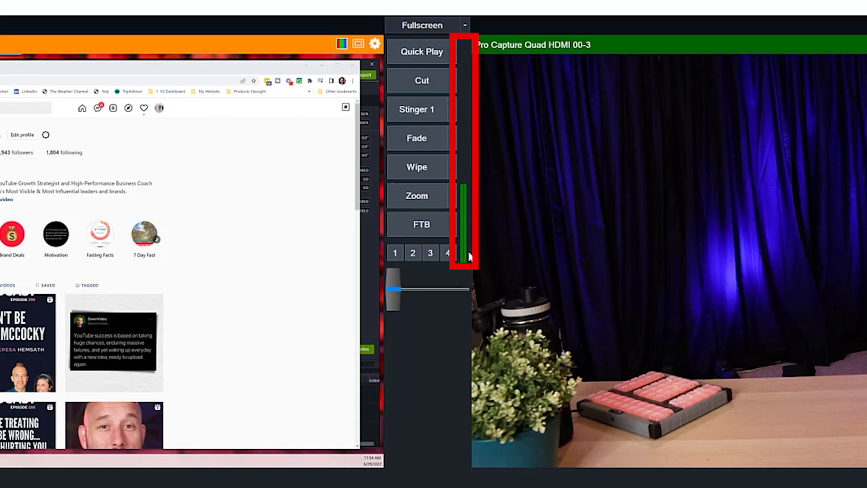
# Check the audio peak levels, then cut Desktop Capture live to Output.
pyautogui.moveTo(466, 213)
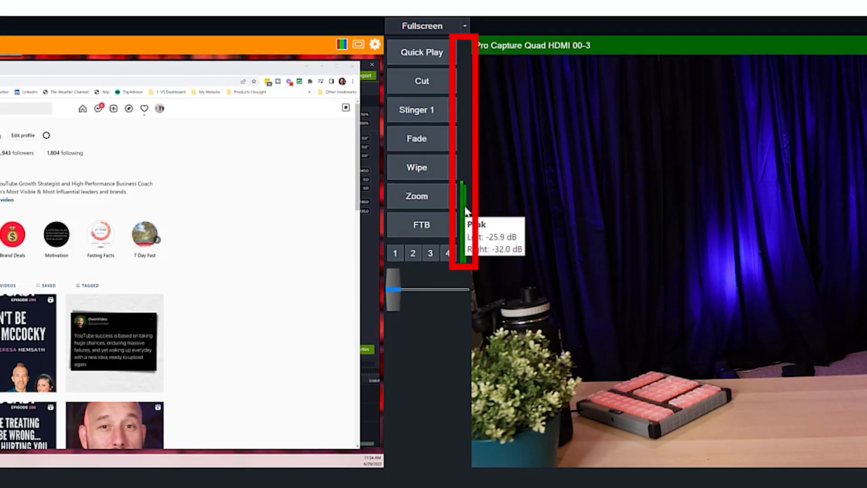
pyautogui.click(429, 90)
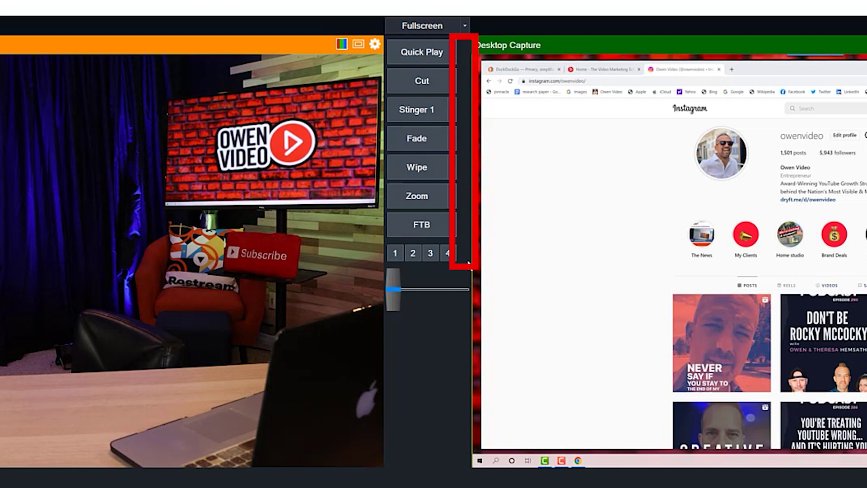
pyautogui.moveTo(468, 271)
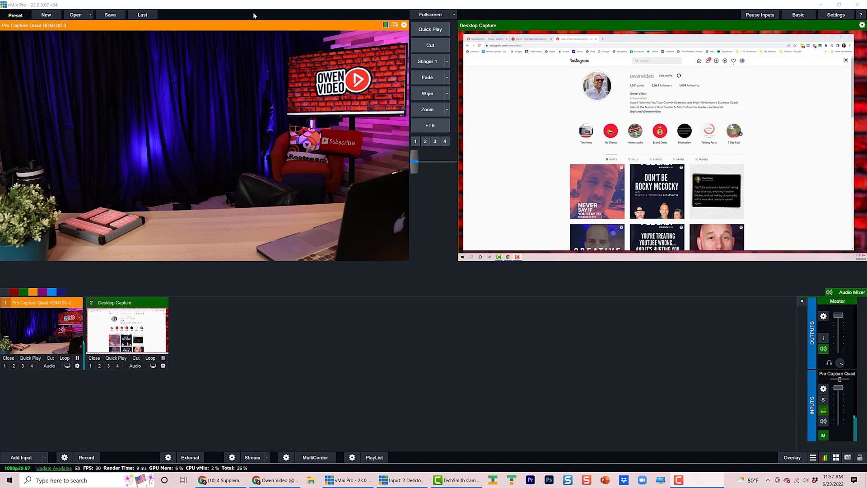
# Save the setup as the preset 'Vmix YouTube 1' in the Desktop folder.
pyautogui.click(110, 15)
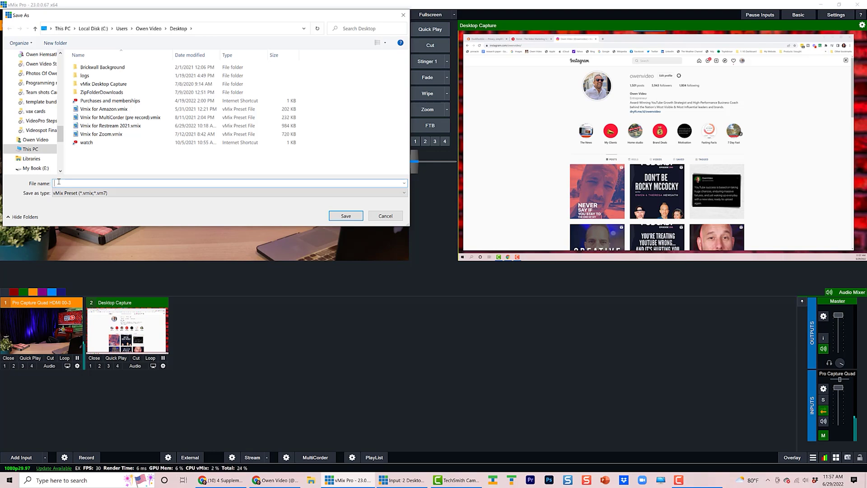
pyautogui.write('vMix YouTube Set U')
pyautogui.press('BackSpace')
pyautogui.press('BackSpace')
pyautogui.press('BackSpace')
pyautogui.press('BackSpace')
pyautogui.press('BackSpace')
pyautogui.write('1')
pyautogui.click(352, 220)
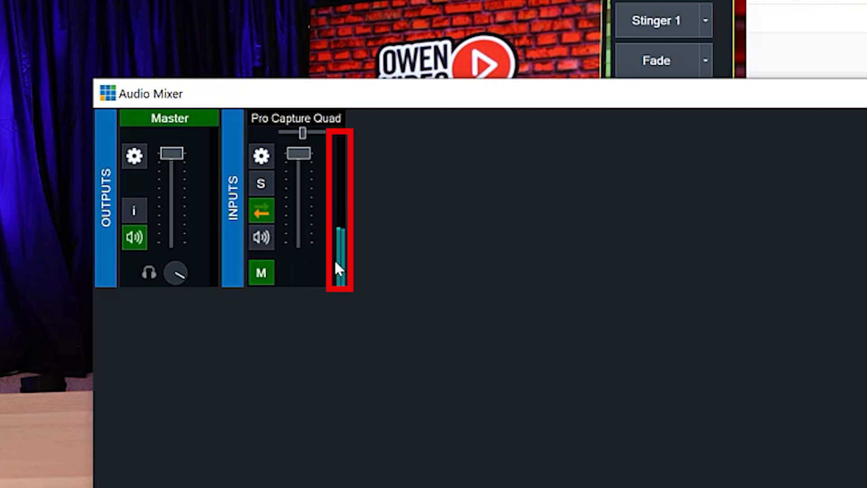
# Turn on the Pro Capture Quad channel's speaker button in the Audio Mixer.
pyautogui.click(261, 239)
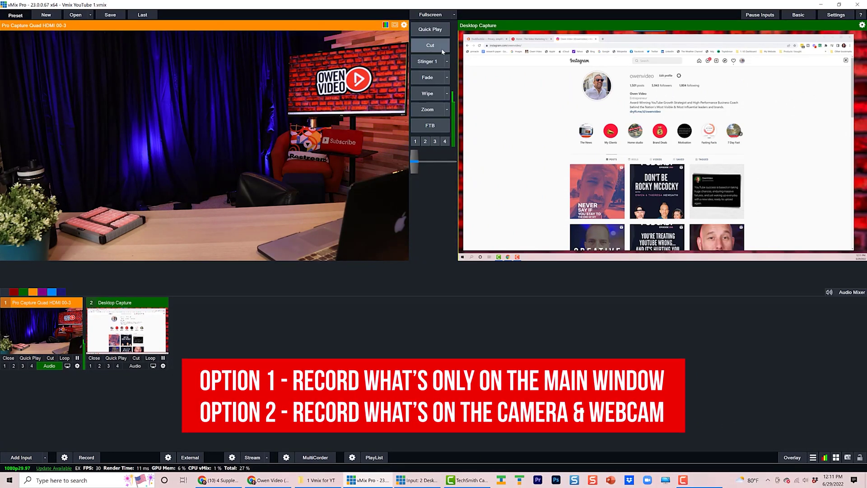
# Cut so the camera goes live on Output and Desktop Capture drops back to Preview.
pyautogui.click(430, 45)
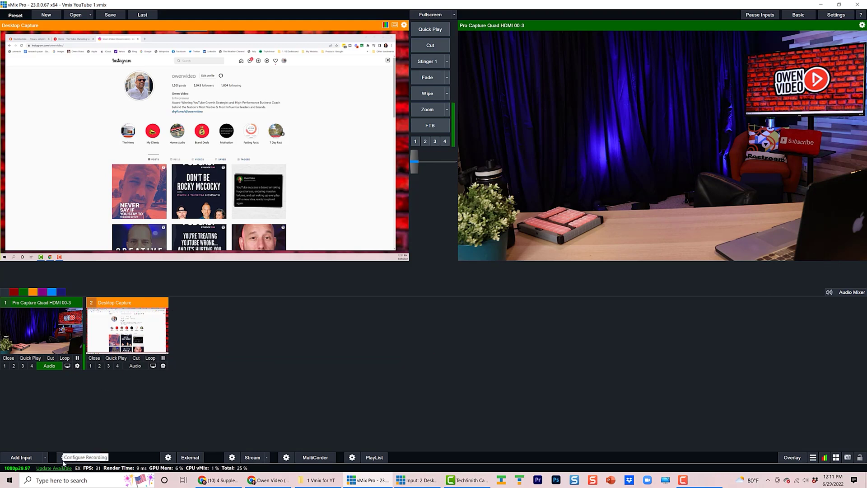
# Open Recording Setup for Output 1: MP4, 1920x1080, NTSC 29.97p, 8 Mbps, Master audio.
pyautogui.click(64, 459)
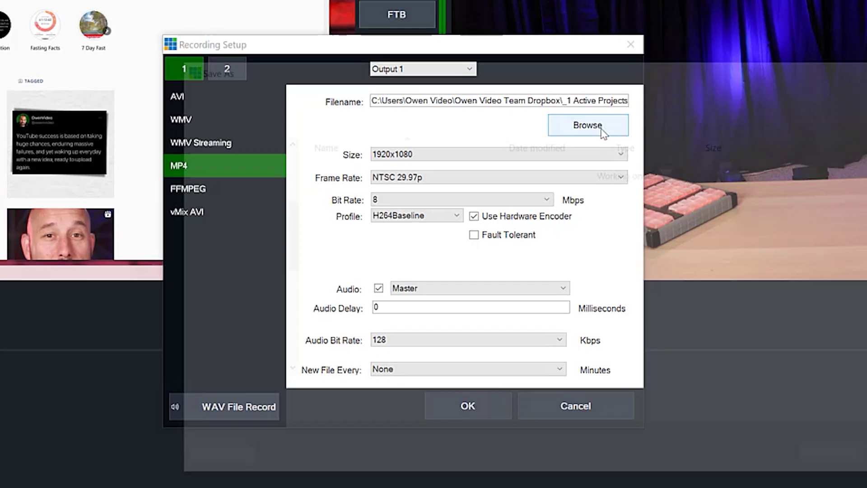
# Rename the recording file to 'Vmix for YT Input 1.mp4' in 1 Vmix for YT and confirm Recording Setup.
pyautogui.click(631, 130)
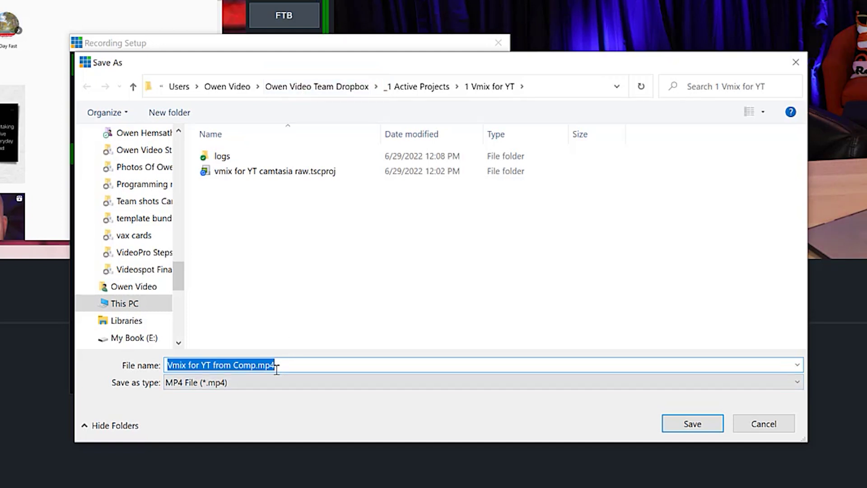
pyautogui.click(241, 369)
pyautogui.press('BackSpace')
pyautogui.press('BackSpace')
pyautogui.press('BackSpace')
pyautogui.press('BackSpace')
pyautogui.press('BackSpace')
pyautogui.press('BackSpace')
pyautogui.press('BackSpace')
pyautogui.press('BackSpace')
pyautogui.press('BackSpace')
pyautogui.write('Input 1')
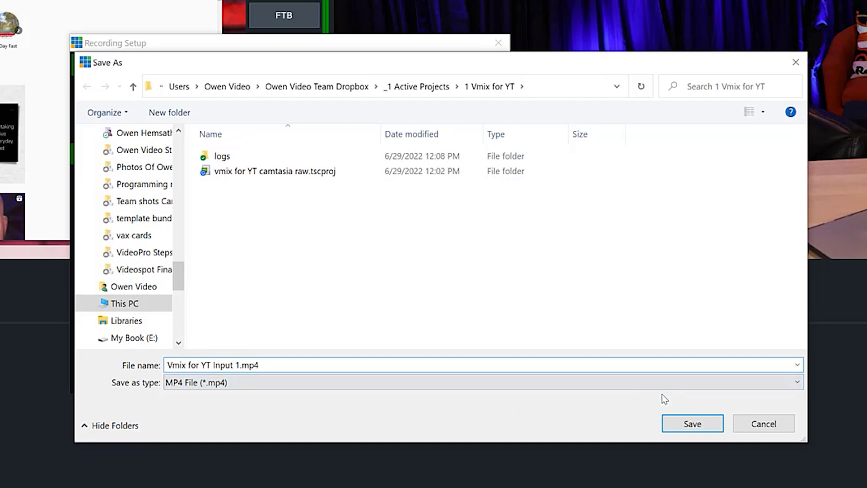
pyautogui.click(692, 424)
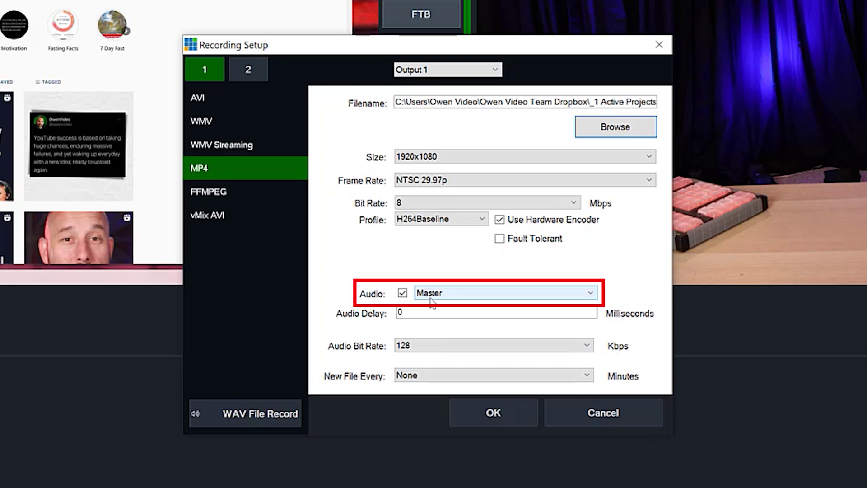
pyautogui.click(500, 418)
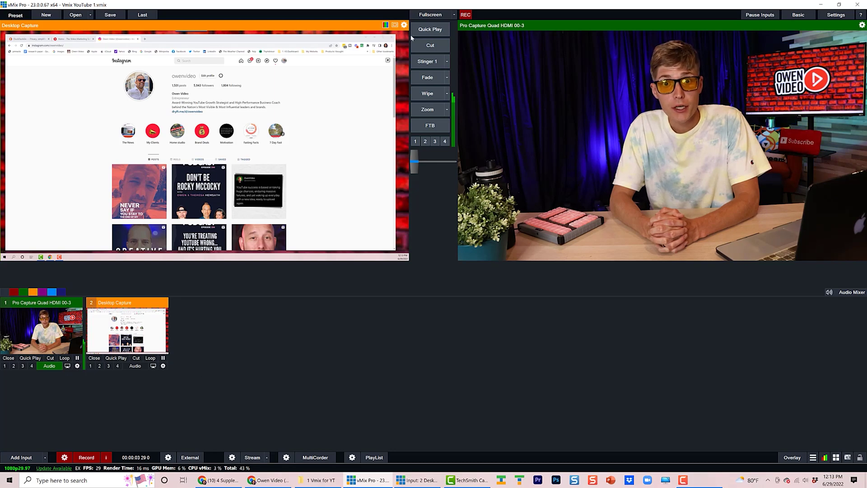
# Cut Desktop Capture live mid-recording, then stop and confirm, leaving an 11-second 6.25 MB MP4.
pyautogui.click(418, 46)
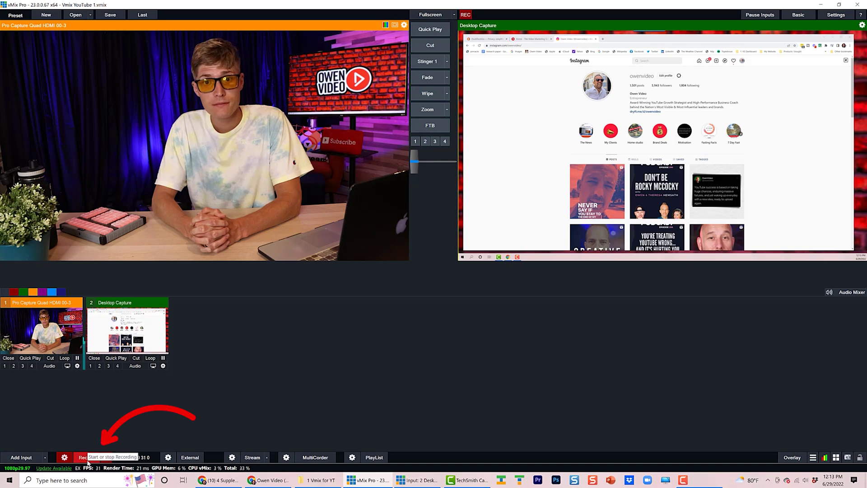
pyautogui.click(87, 457)
pyautogui.click(418, 267)
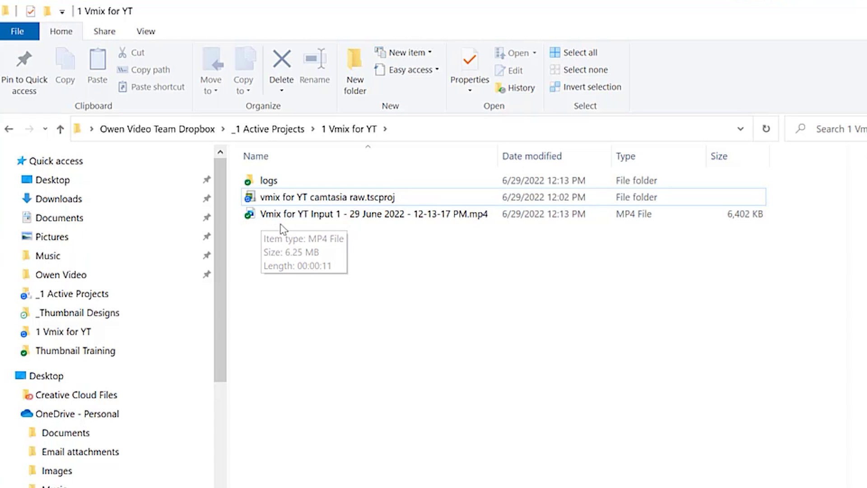
# Play back the Input 1 test MP4, delete it from 1 Vmix for YT, and return to vMix.
pyautogui.doubleClick(280, 216)
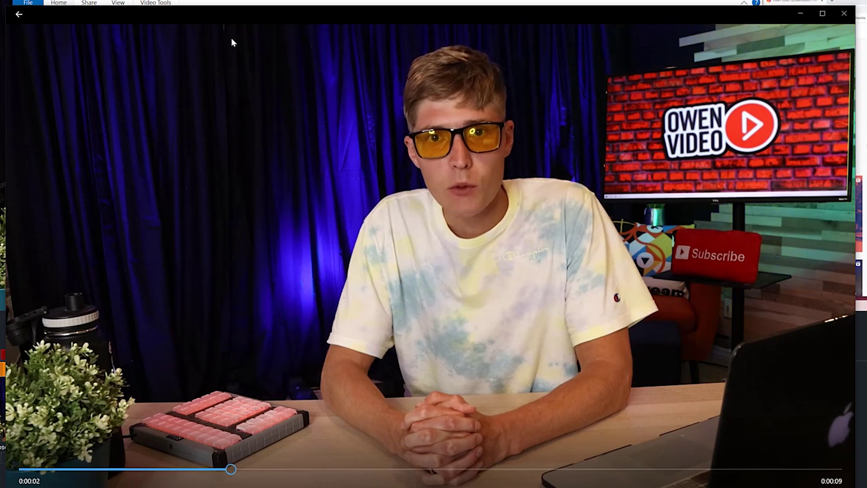
pyautogui.hotkey('alt', 'F4')
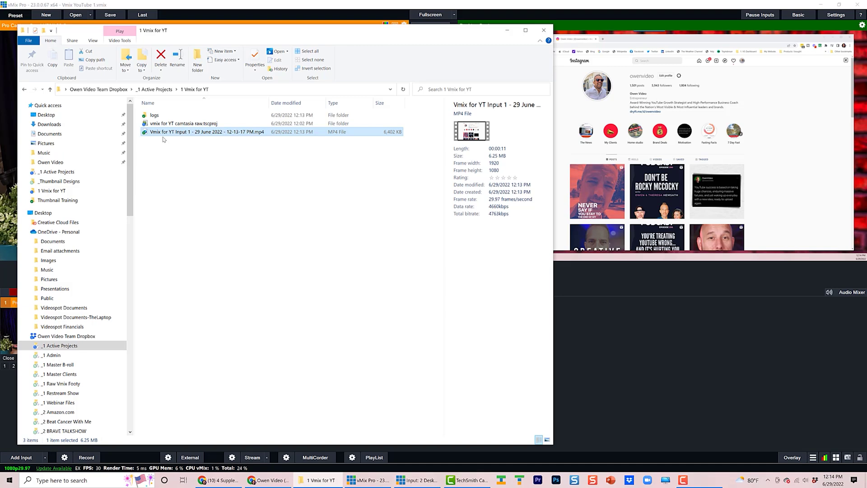
pyautogui.press('Delete')
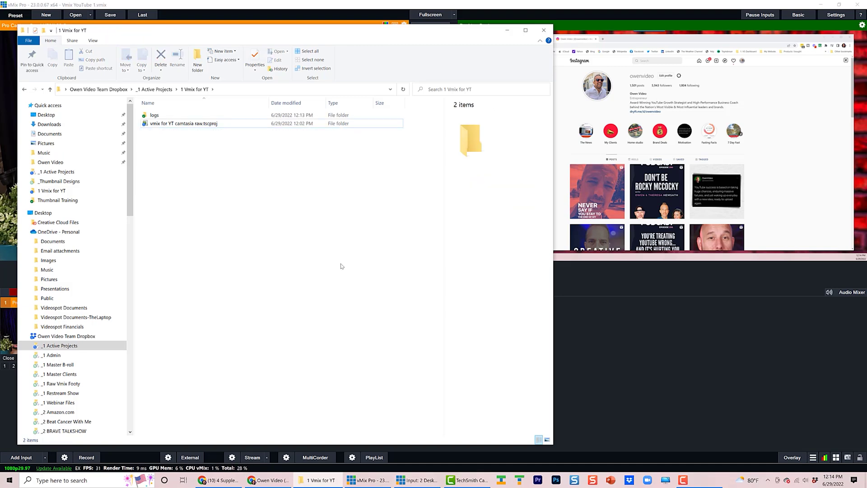
pyautogui.click(615, 372)
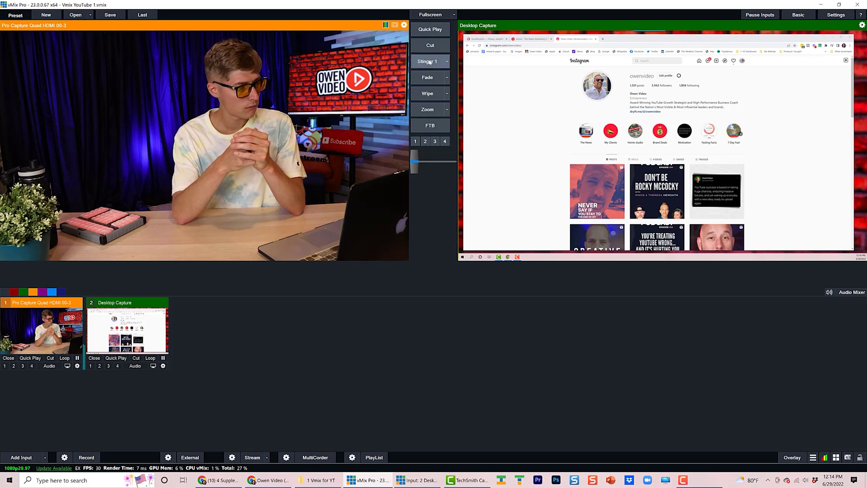
# Cut five times, ending with the Pro Capture Quad camera live and Desktop Capture in Preview.
pyautogui.click(430, 46)
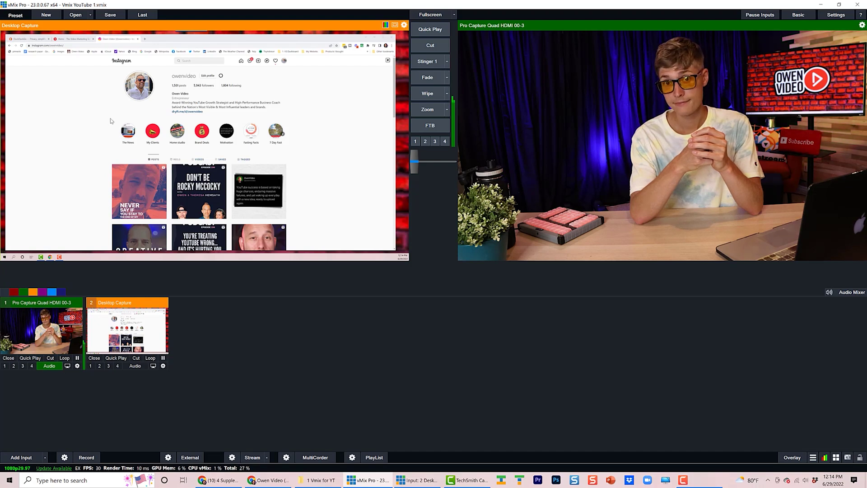
pyautogui.click(433, 49)
pyautogui.click(433, 49)
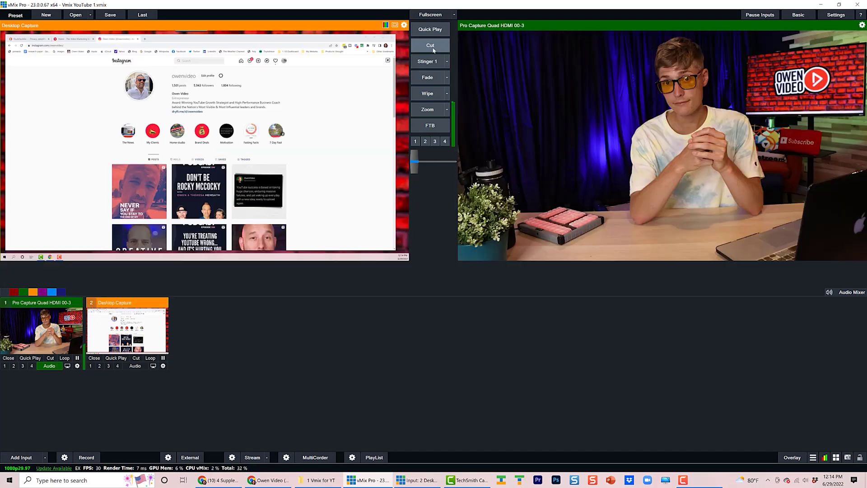
pyautogui.click(433, 49)
pyautogui.click(433, 48)
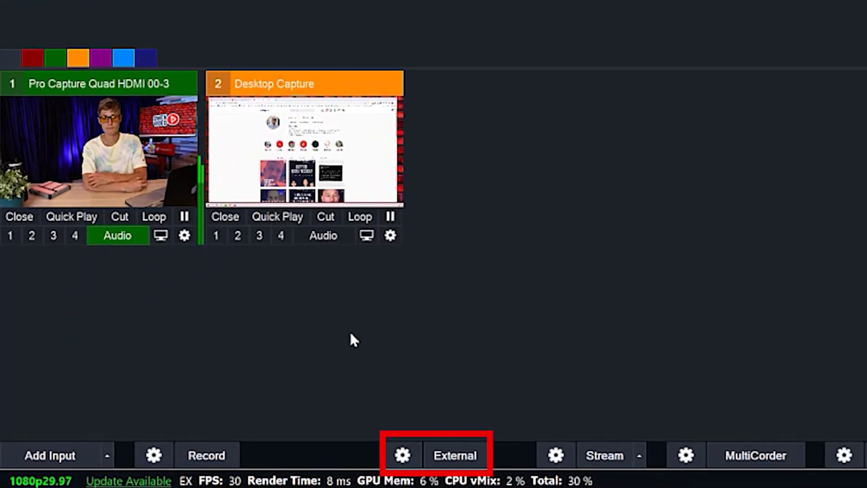
# Route Input2 (Desktop Capture) to External Output 2.
pyautogui.click(402, 456)
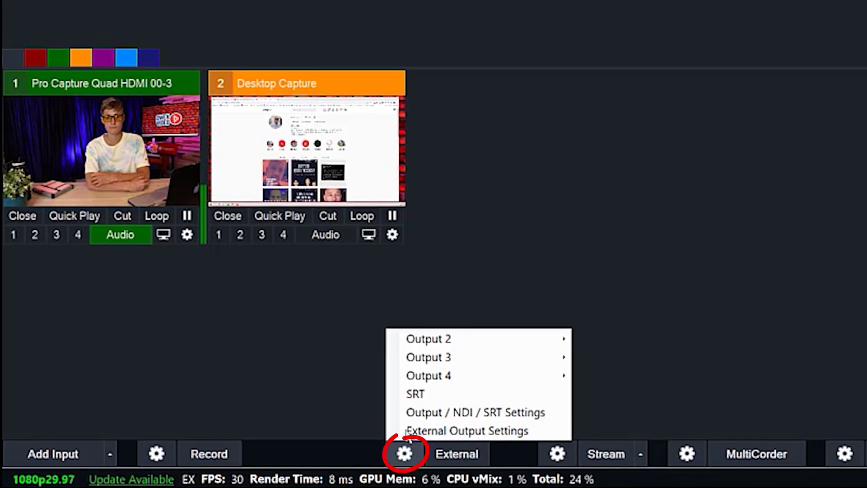
pyautogui.moveTo(415, 339)
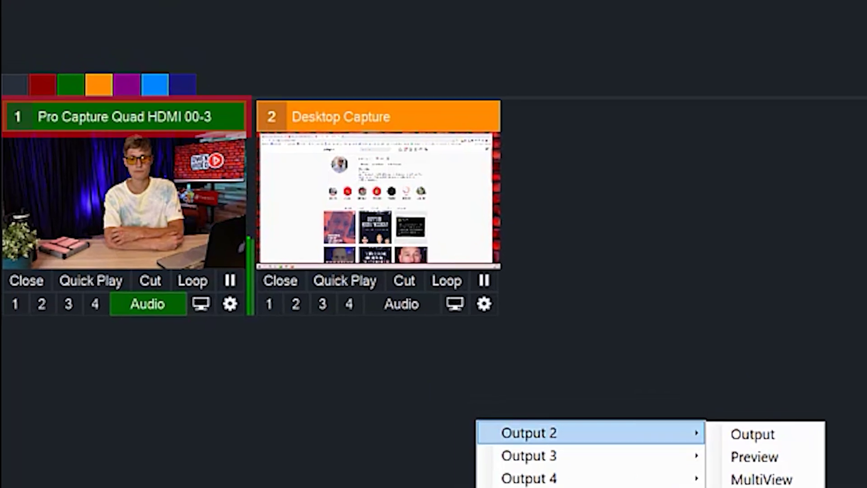
pyautogui.click(594, 414)
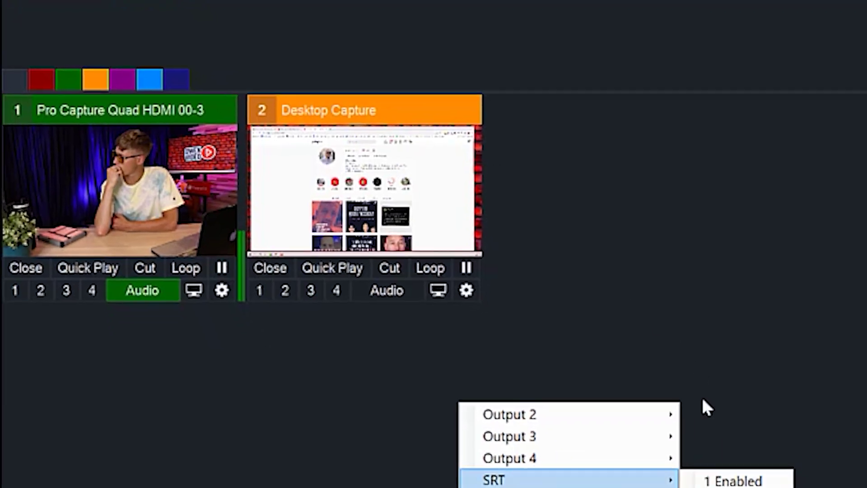
pyautogui.moveTo(662, 418)
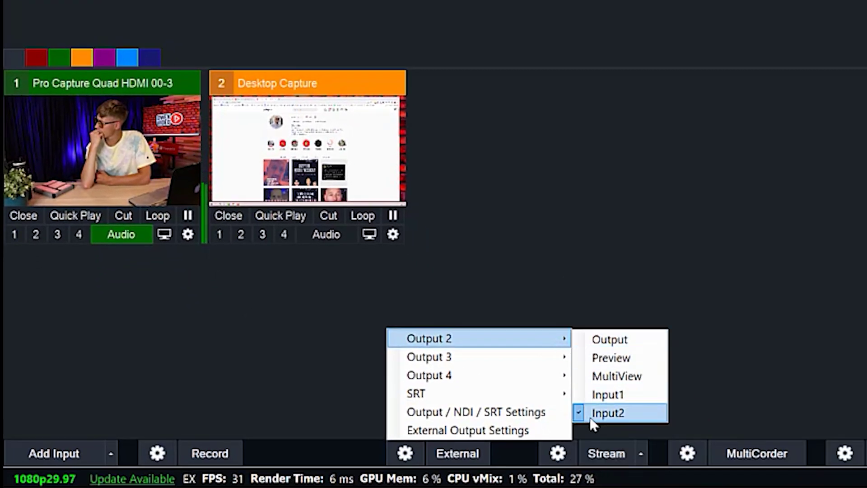
pyautogui.click(608, 412)
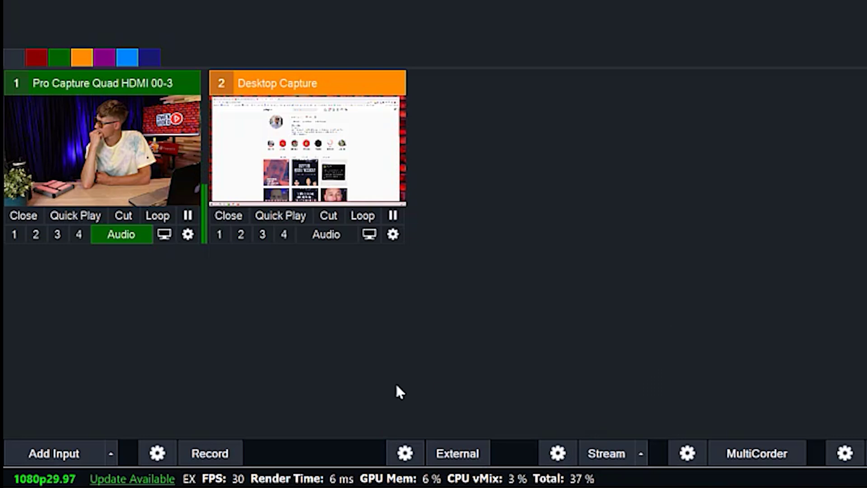
# In Recording Setup, enable recording tab 2 with Output 2 as its source.
pyautogui.click(154, 453)
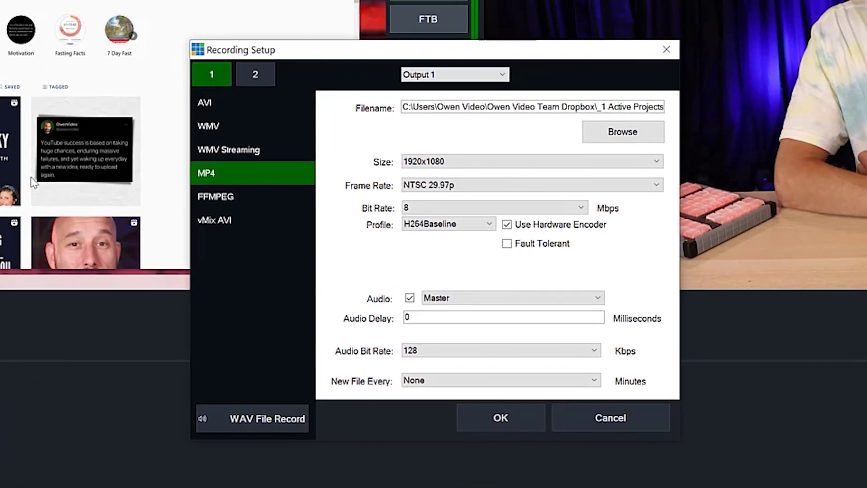
pyautogui.click(255, 74)
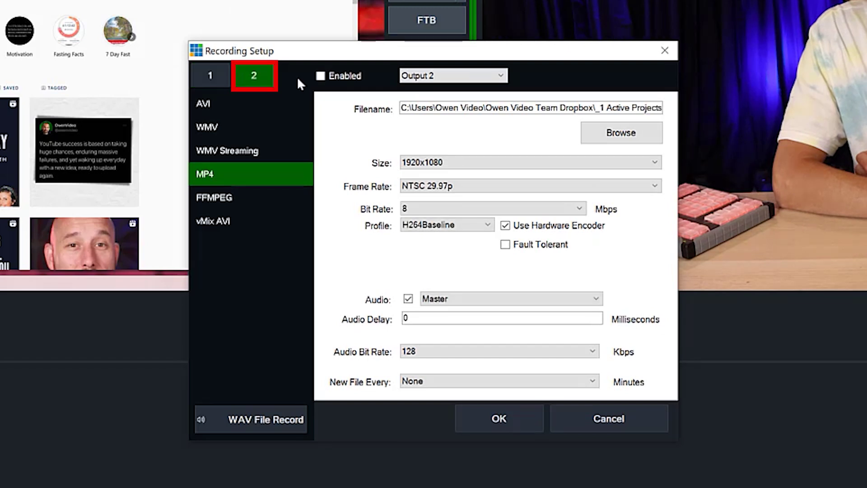
pyautogui.click(465, 78)
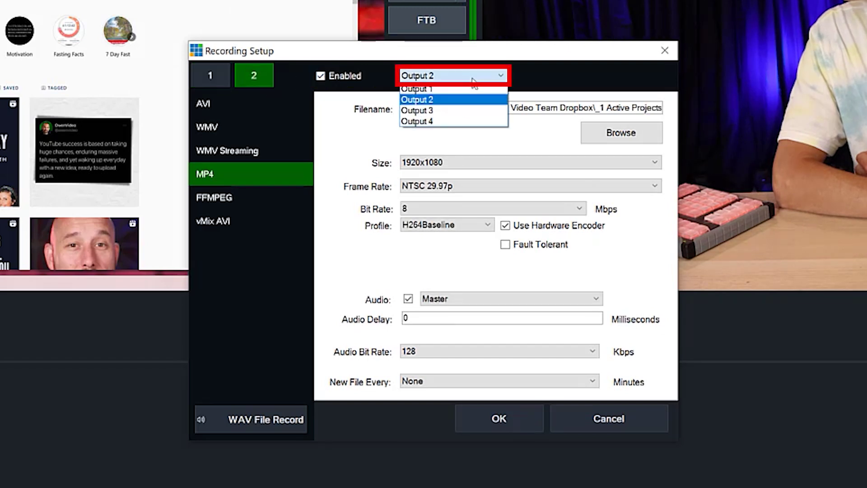
pyautogui.click(452, 102)
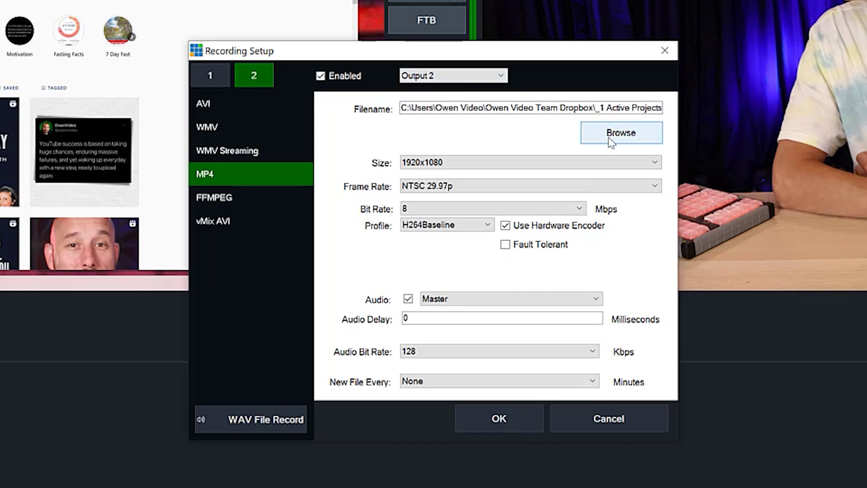
# Save the second recording as 'Vmix for YT 2' in 1 Vmix for YT and apply the settings.
pyautogui.click(611, 141)
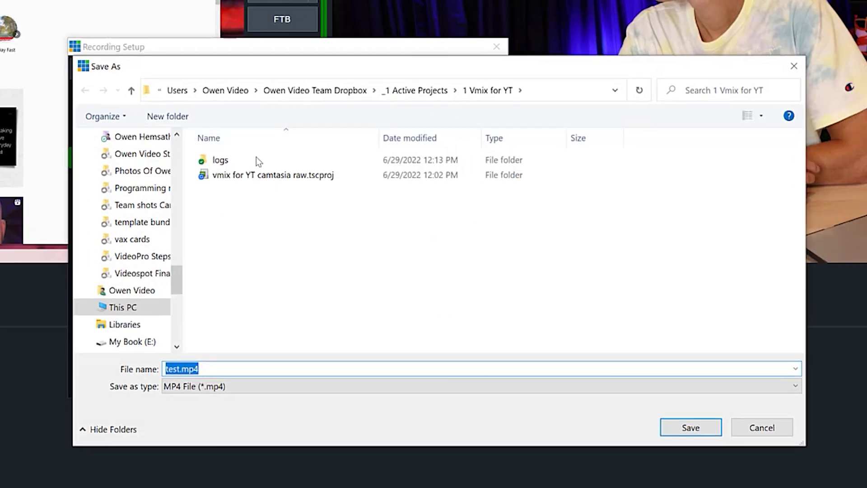
pyautogui.write('Vmix for YT 2')
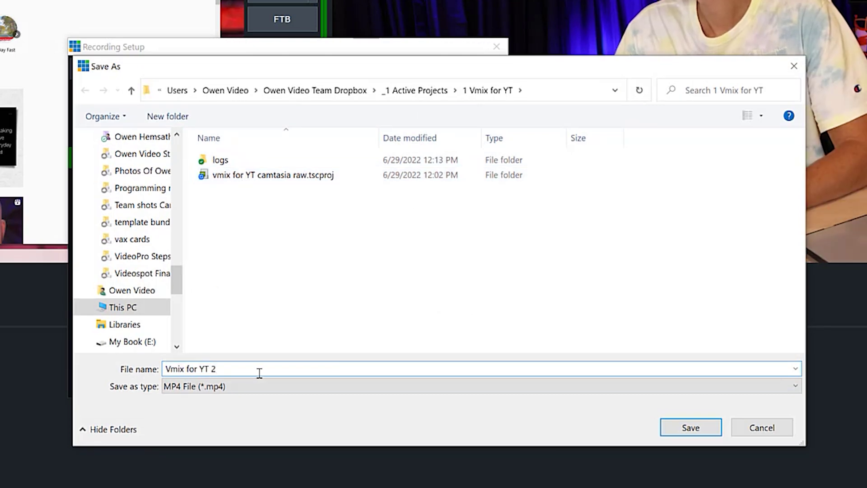
pyautogui.click(668, 427)
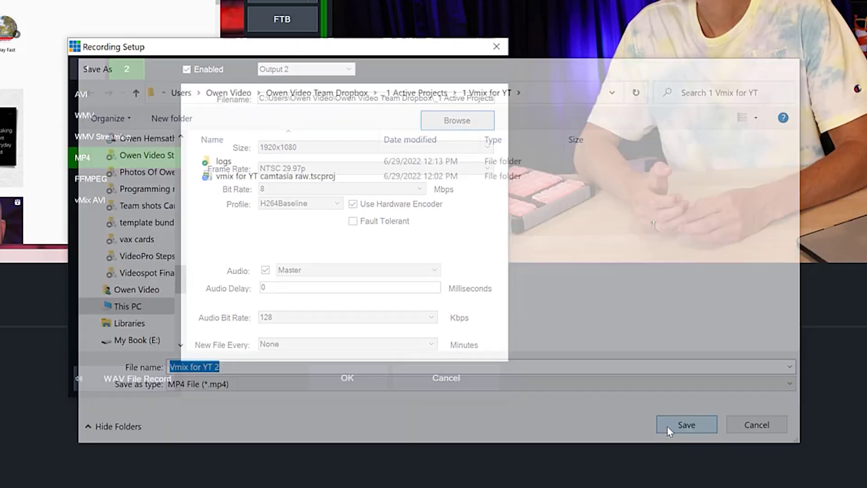
pyautogui.click(357, 381)
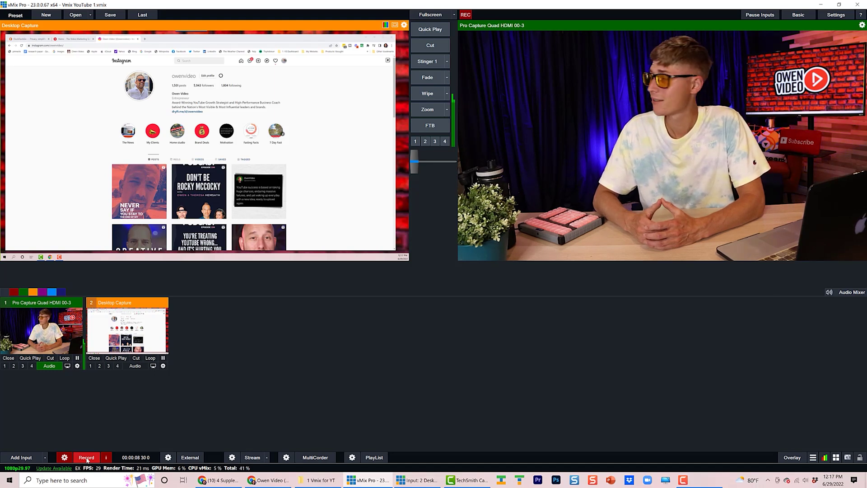
# Stop the test recording and bring up the folder holding the Input 1 and Output 2 MP4s.
pyautogui.click(87, 458)
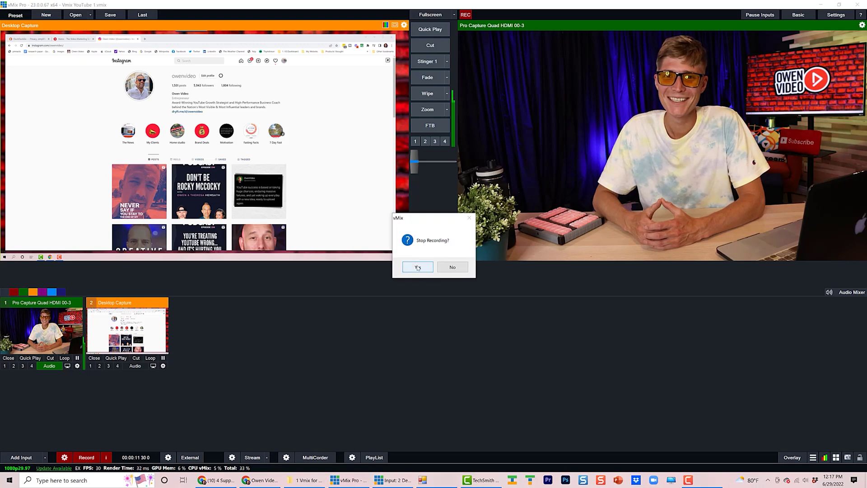
pyautogui.click(416, 267)
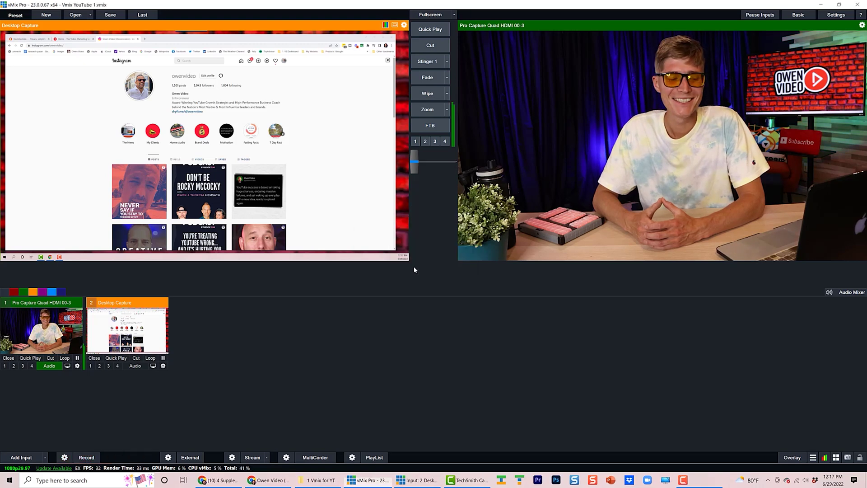
pyautogui.click(307, 480)
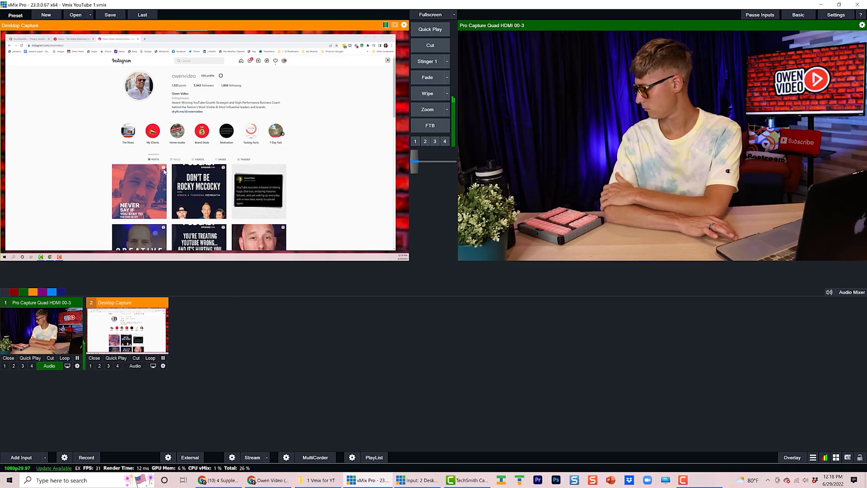
# Overwrite Vmix YouTube 1.vmix on the Desktop with the current setup, confirming the replacement.
pyautogui.click(111, 15)
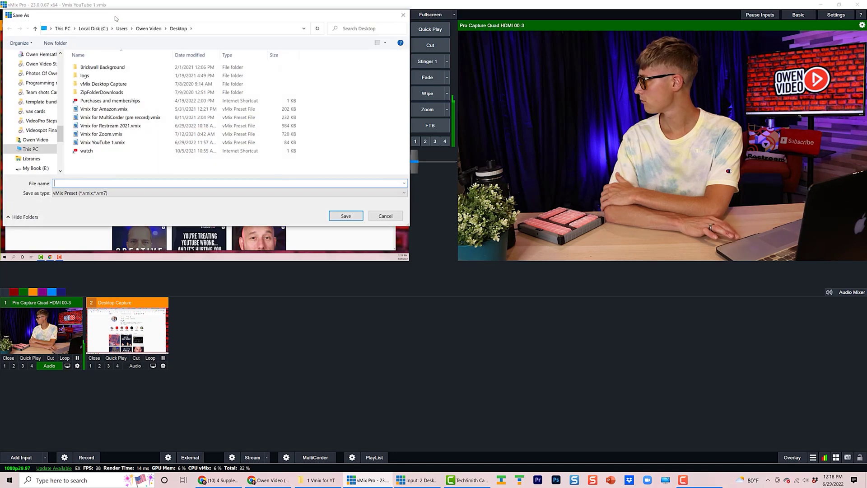
pyautogui.click(103, 142)
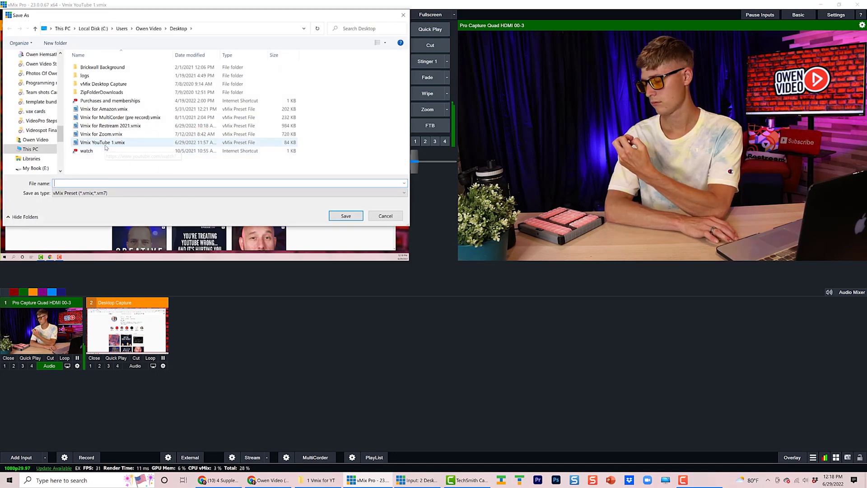
pyautogui.click(347, 218)
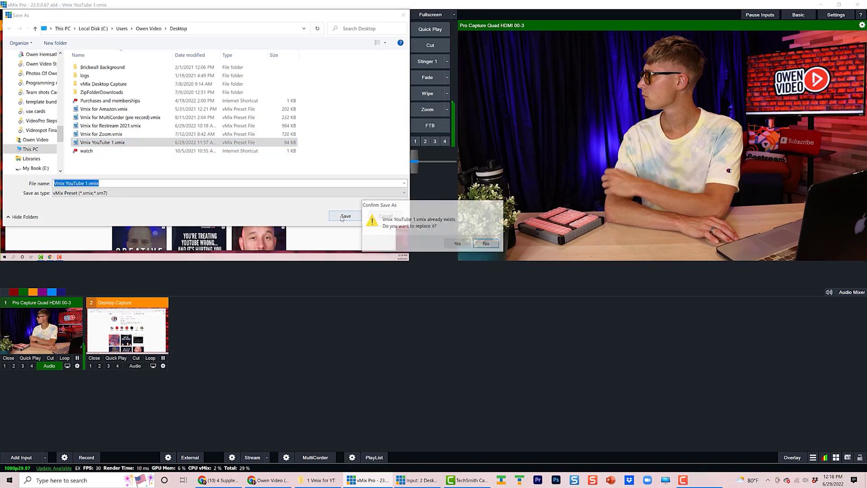
pyautogui.click(458, 244)
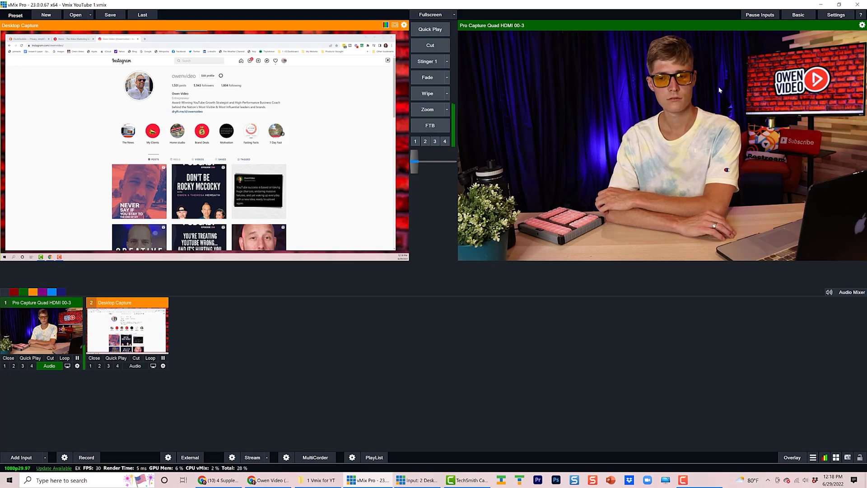
# Close vMix, confirm the exit, and relaunch it to a fresh session with two Blank inputs.
pyautogui.click(857, 5)
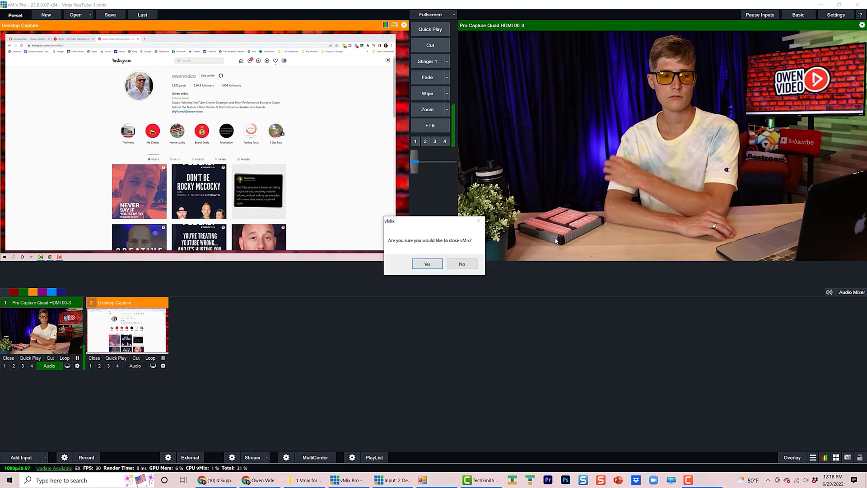
pyautogui.click(424, 267)
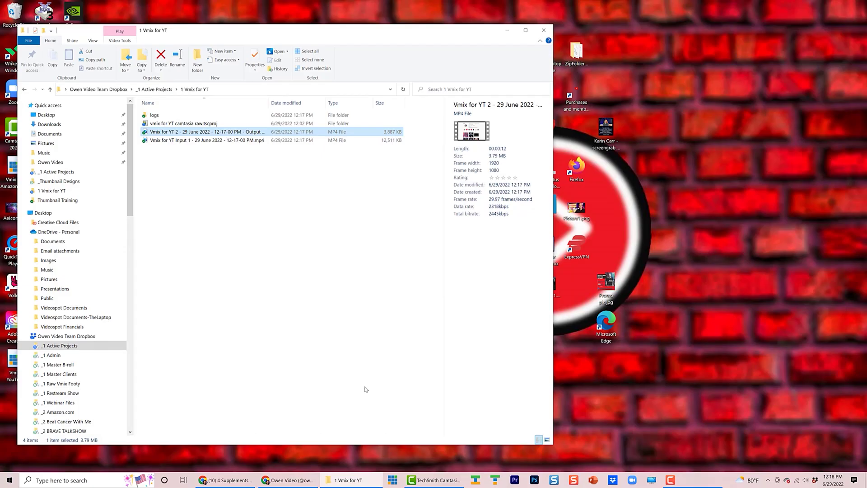
pyautogui.click(399, 483)
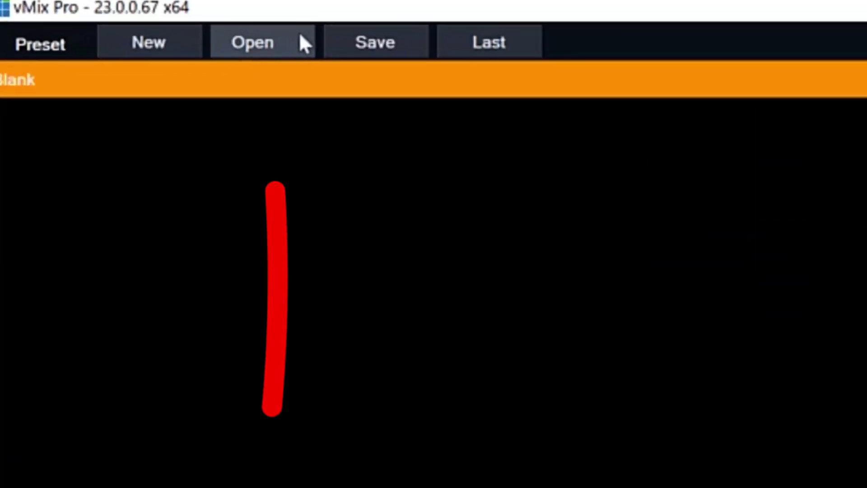
# Load the Vmix YouTube 1.vmix preset from the recent presets list.
pyautogui.click(90, 15)
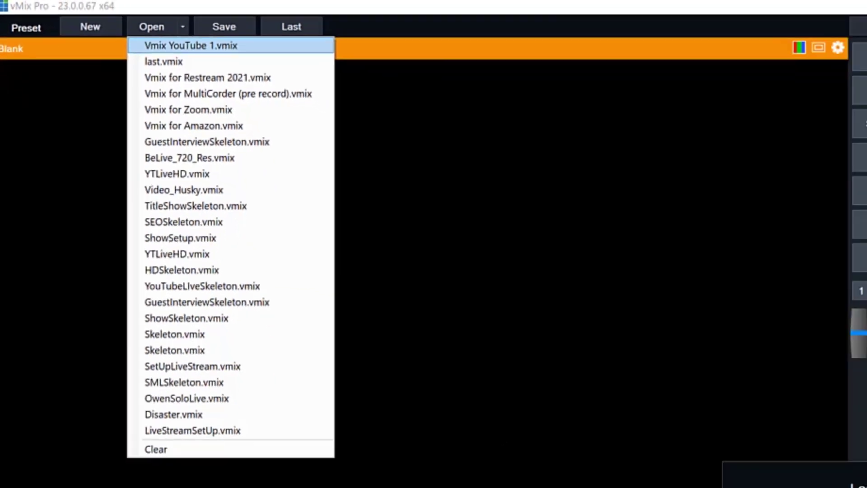
pyautogui.click(191, 45)
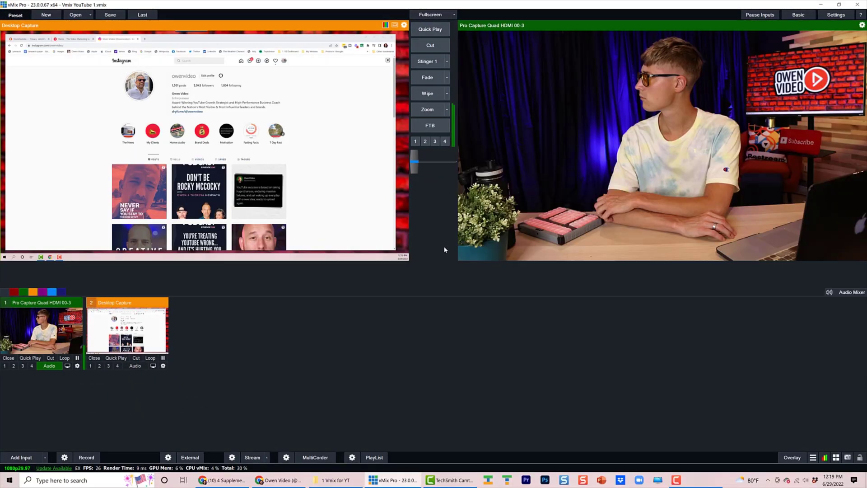